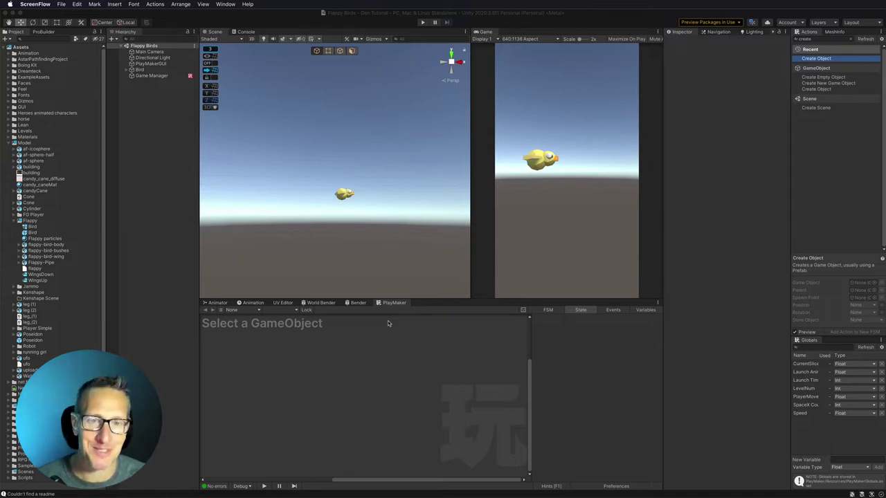
- Change the Main Camera background from Skybox to a Solid Color light blue (659FFB)
click(303, 24)
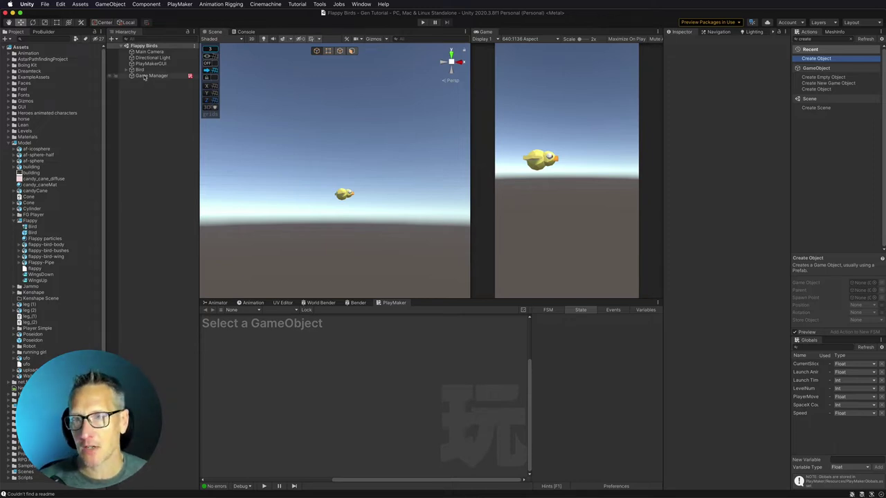
click(150, 51)
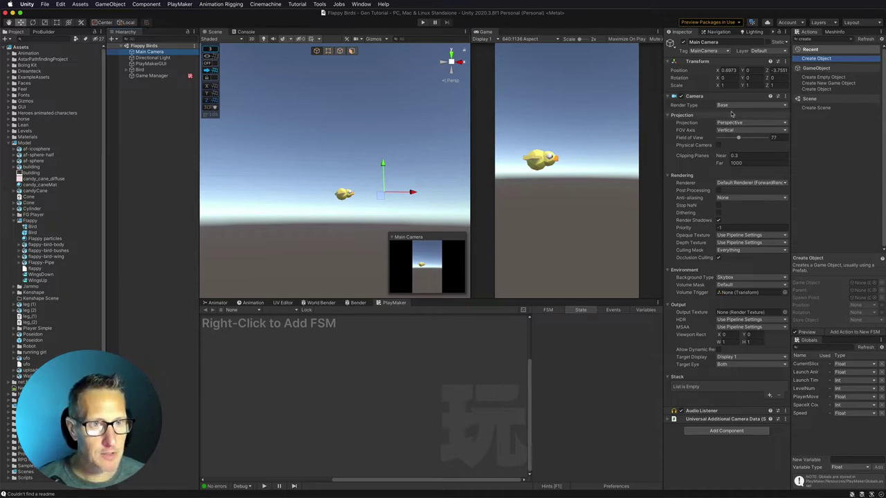
click(737, 279)
click(739, 286)
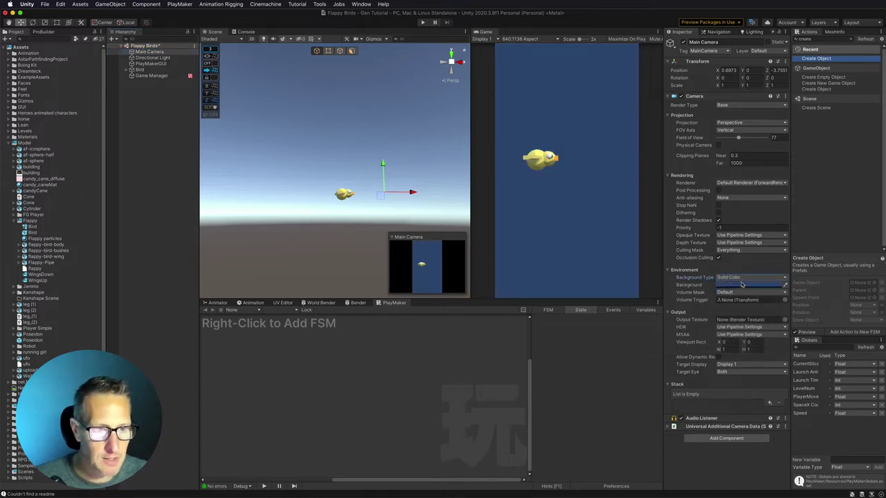
click(741, 285)
drag(787, 334, 789, 325)
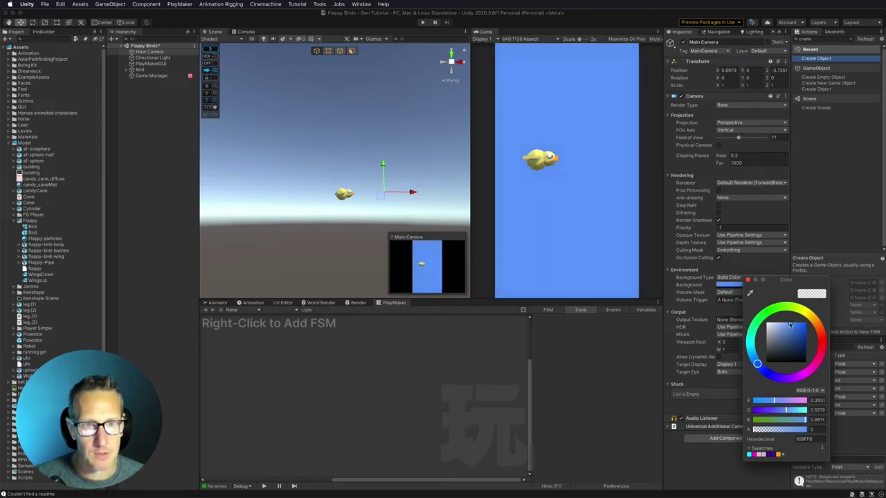
click(747, 281)
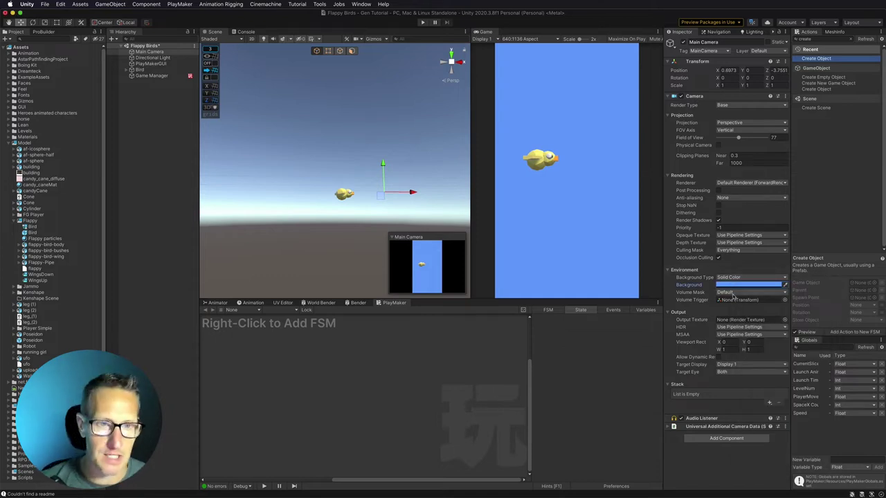
click(148, 94)
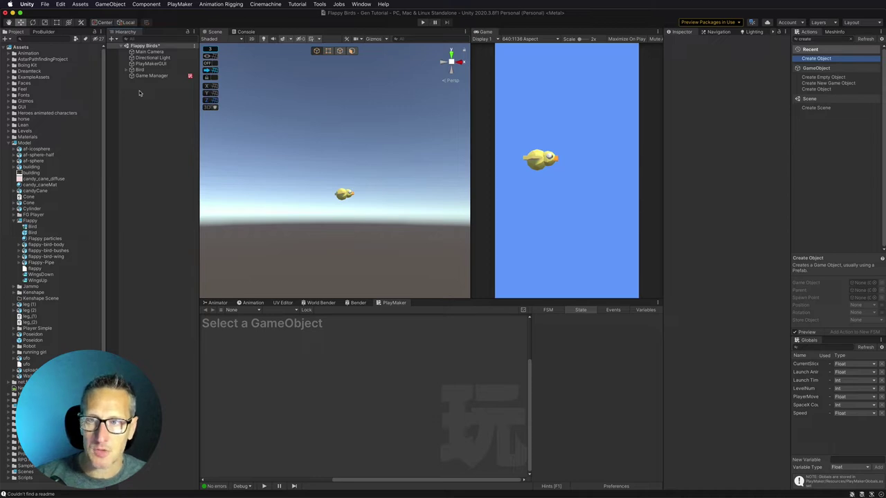
- Create an empty object named Pipes at position 0, 0, 0
right_click(141, 91)
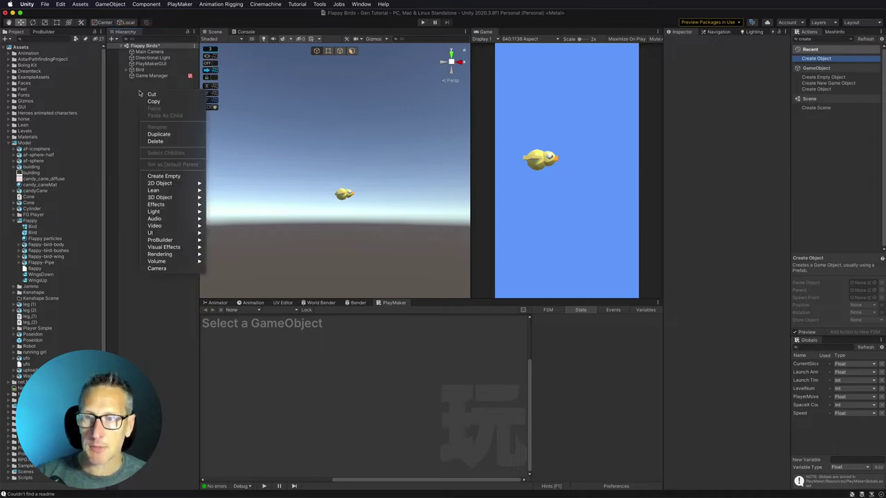
click(163, 176)
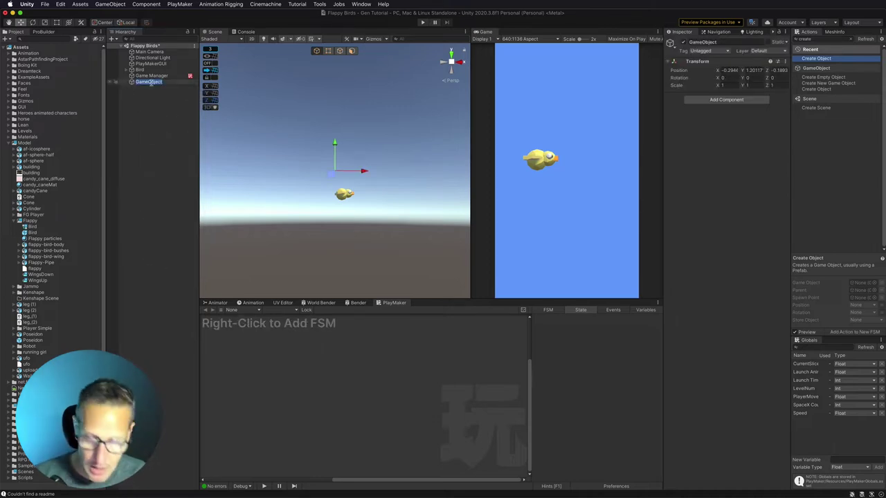
text(Pipes)
key(Return)
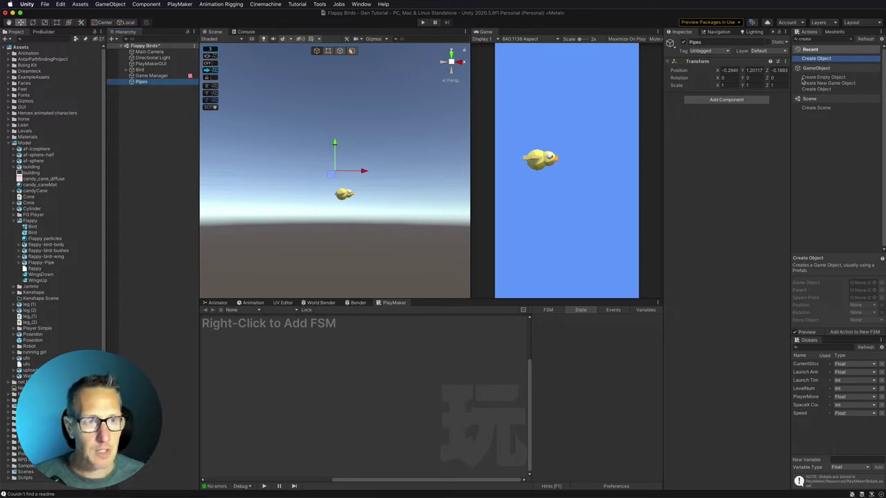
click(730, 70)
text(0)
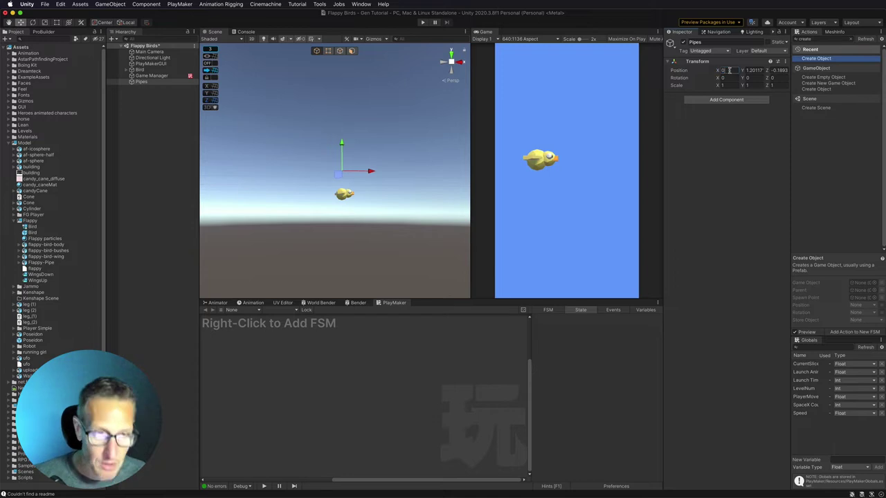
key(Tab)
text(0)
key(Tab)
text(0)
key(Return)
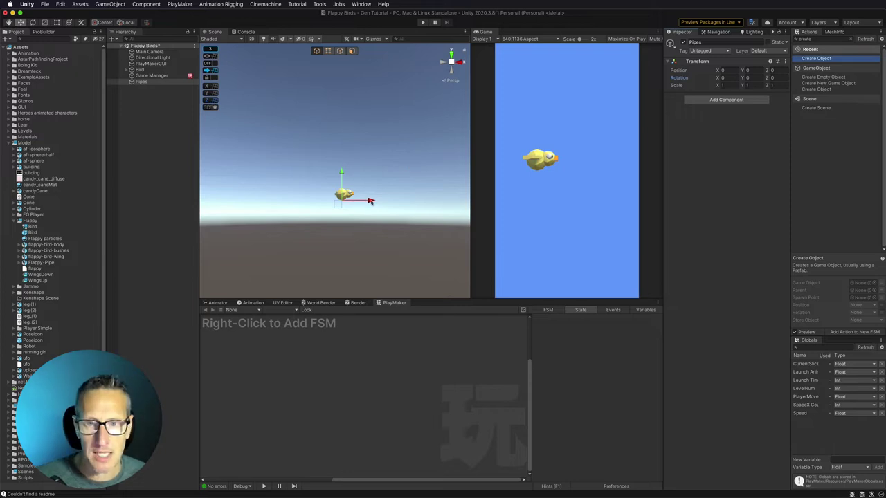
- Move Pipes to Position X 3
drag(370, 200, 420, 201)
click(726, 70)
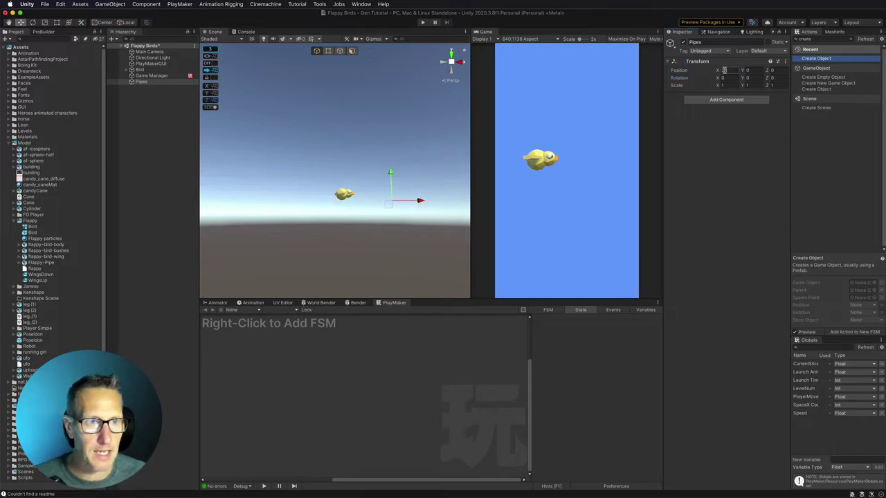
text(3)
key(Tab)
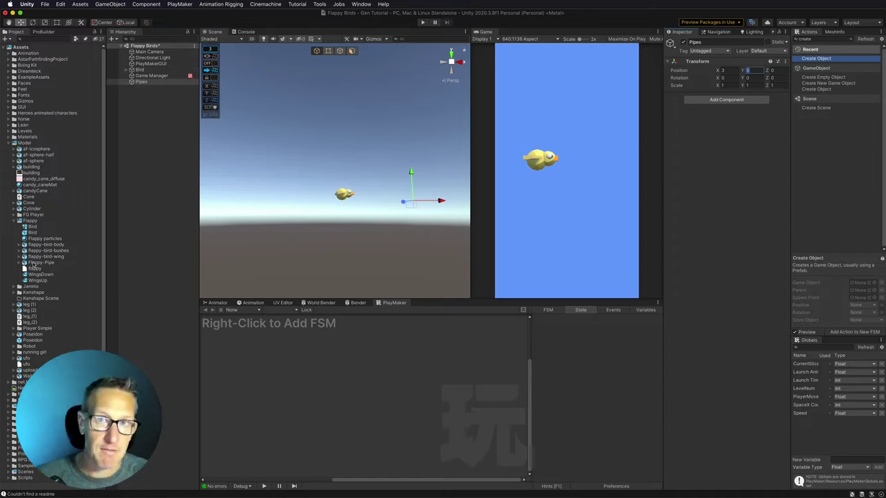
- Add the Flappy-Pipe prefab to the scene and nest it under Pipes
drag(33, 263, 153, 110)
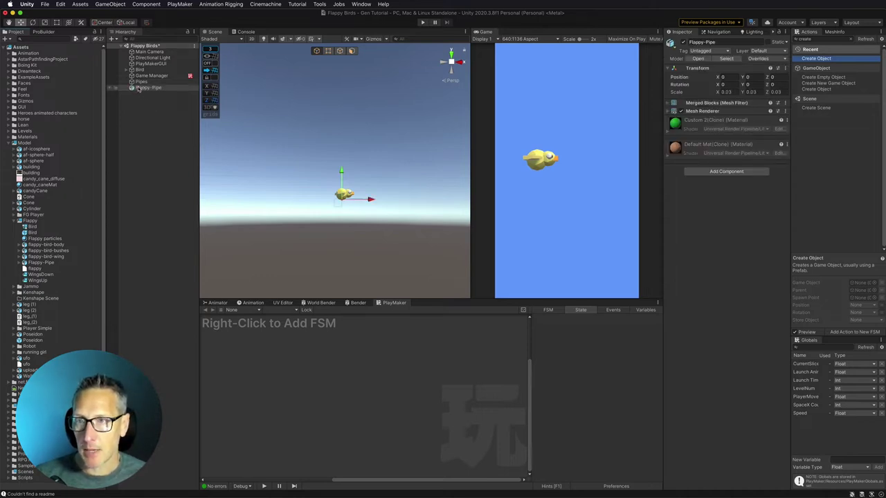
double_click(133, 88)
drag(132, 88, 142, 82)
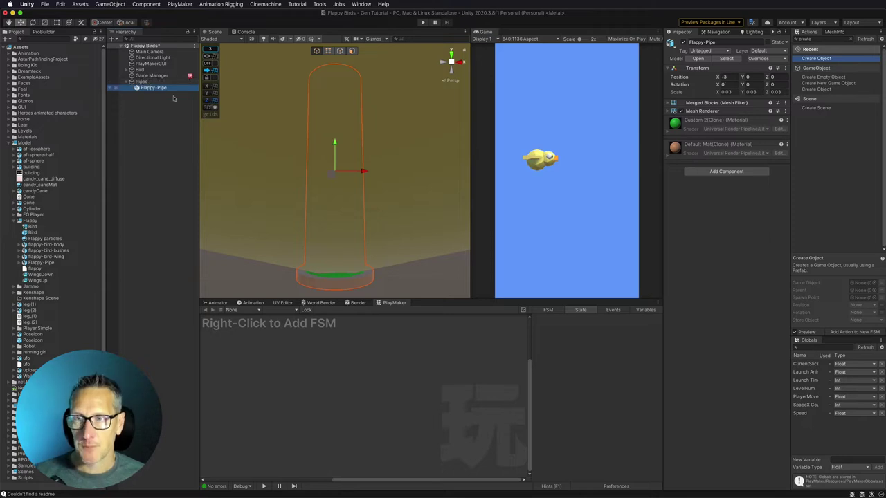
- Scale the Flappy-Pipe to 1, 1, 1 and frame it in the Scene view
click(728, 92)
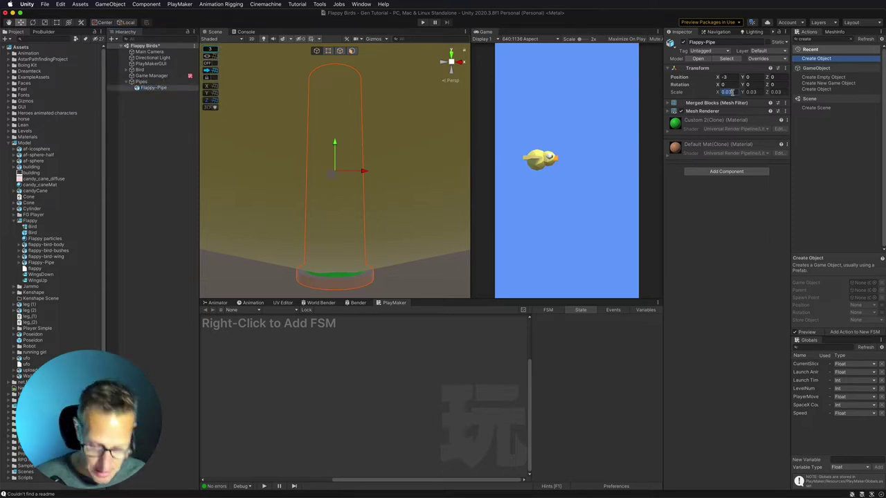
text(1)
key(Tab)
text(1)
key(Tab)
text(1)
key(Return)
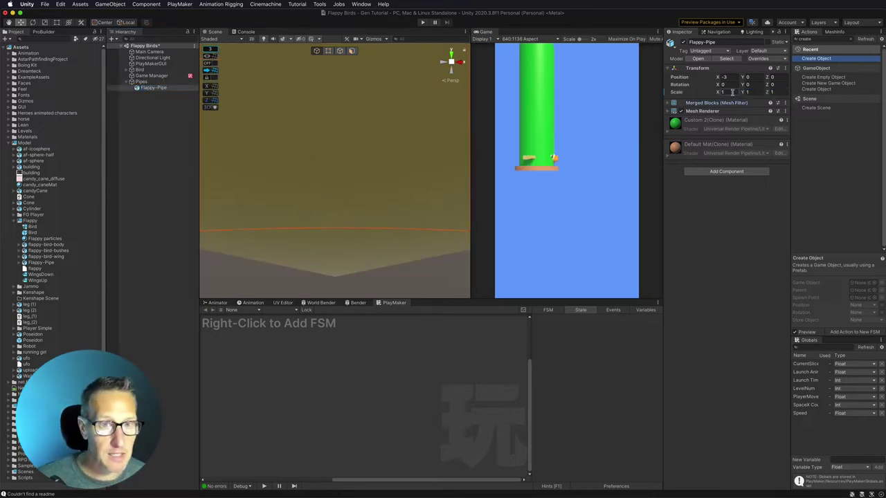
key(f)
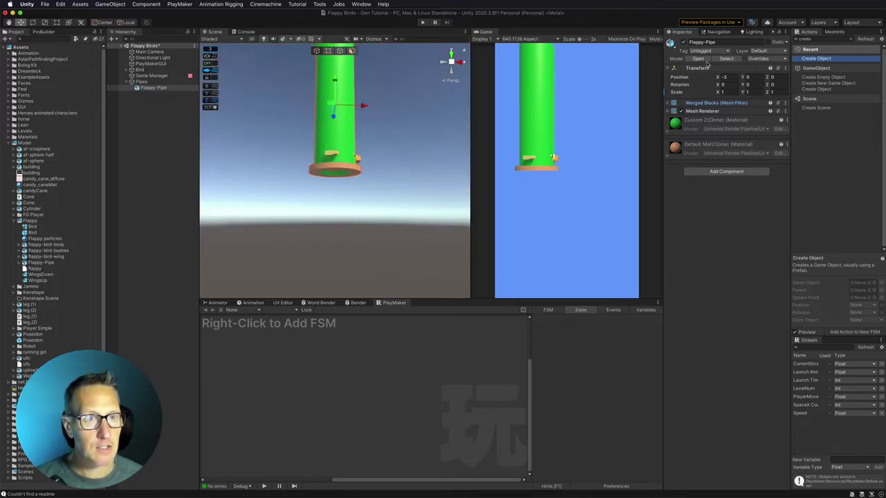
- Add a Box Collider to Flappy-Pipe and narrow it to Size X about 0.82
click(716, 173)
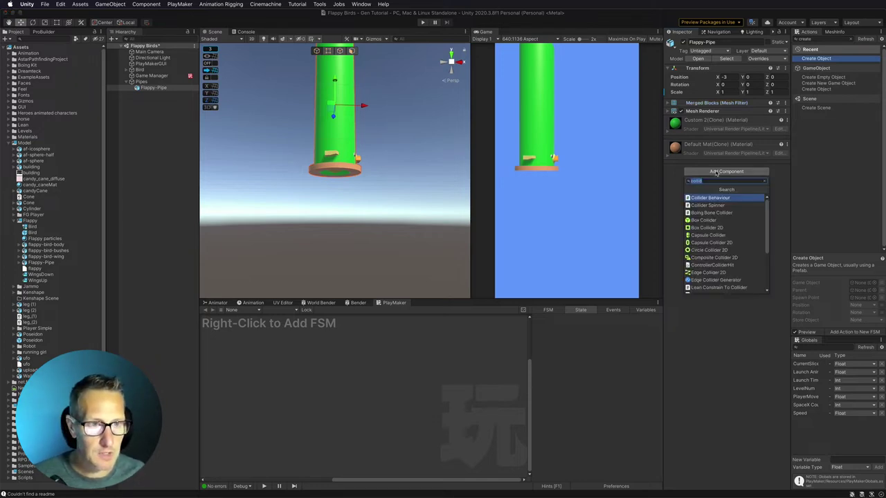
click(703, 221)
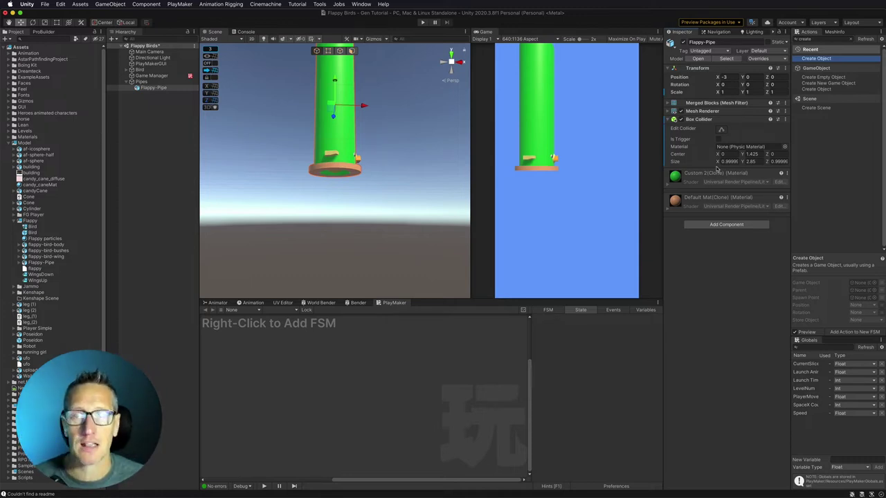
click(721, 130)
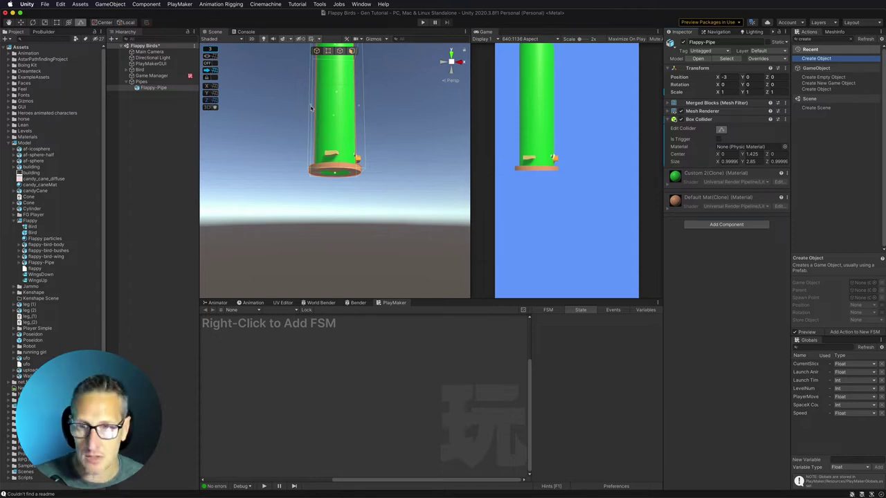
middle_drag(314, 118, 308, 164)
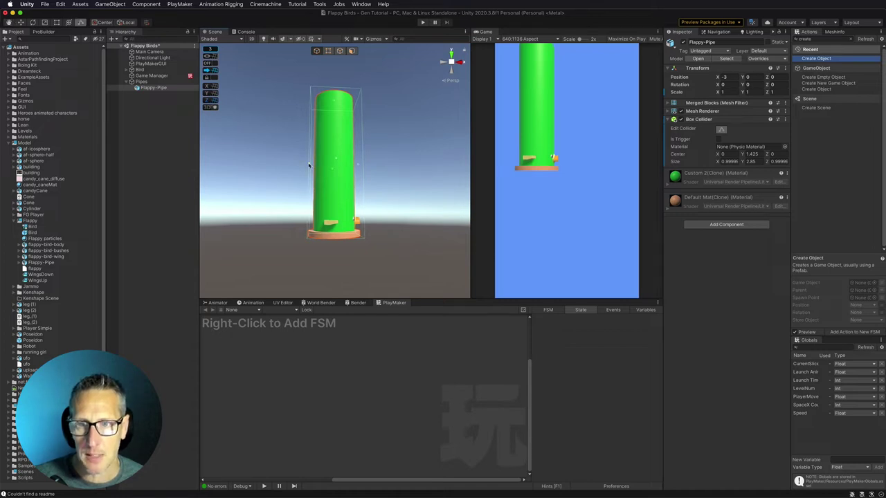
drag(309, 165, 315, 165)
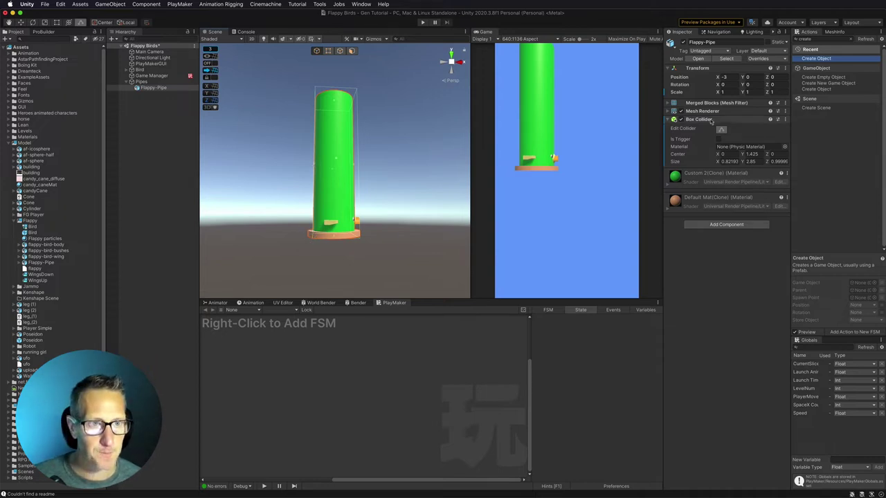
click(706, 119)
click(669, 119)
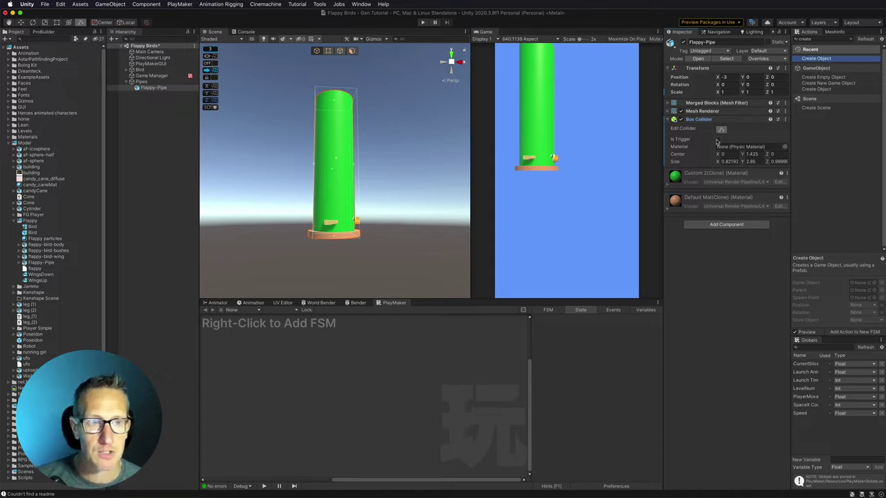
click(719, 119)
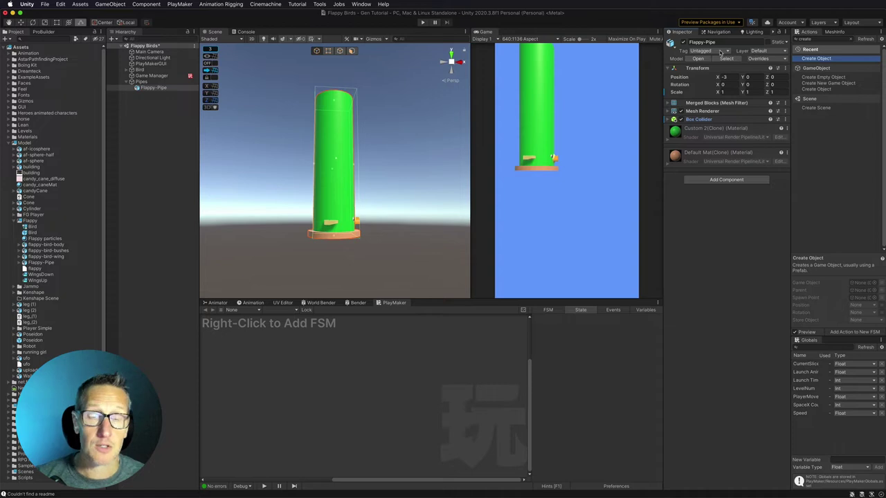
- Add two new tags, Pipe and Pipe Score, in the tag settings
click(720, 51)
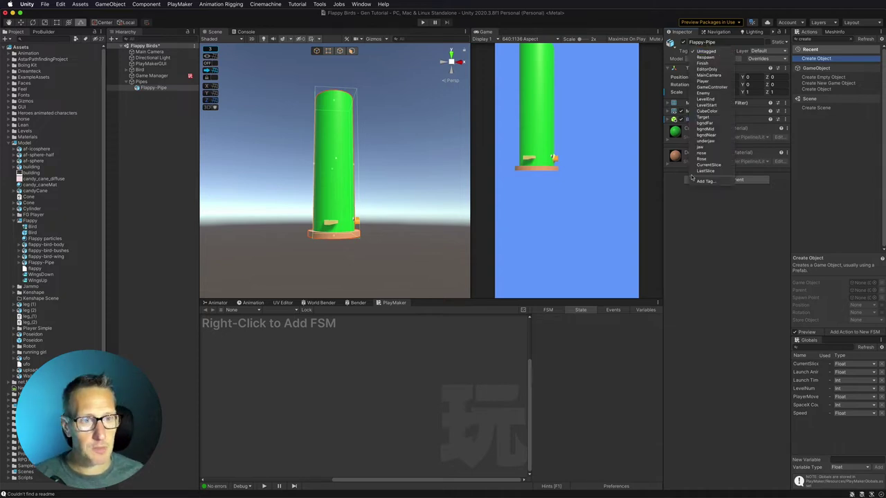
click(701, 182)
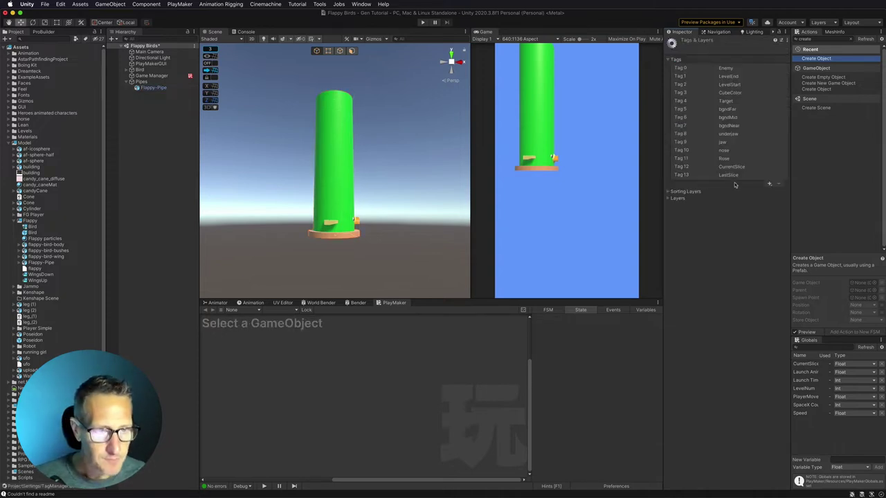
click(770, 184)
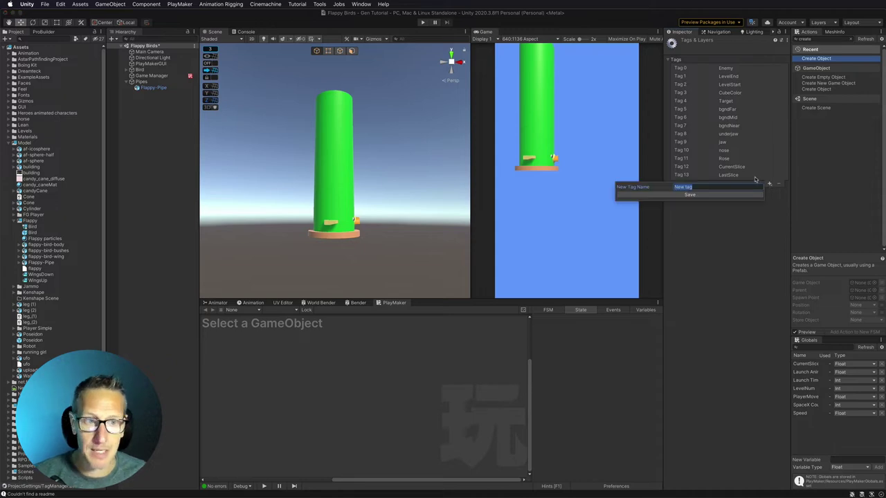
text(Pipe)
key(Return)
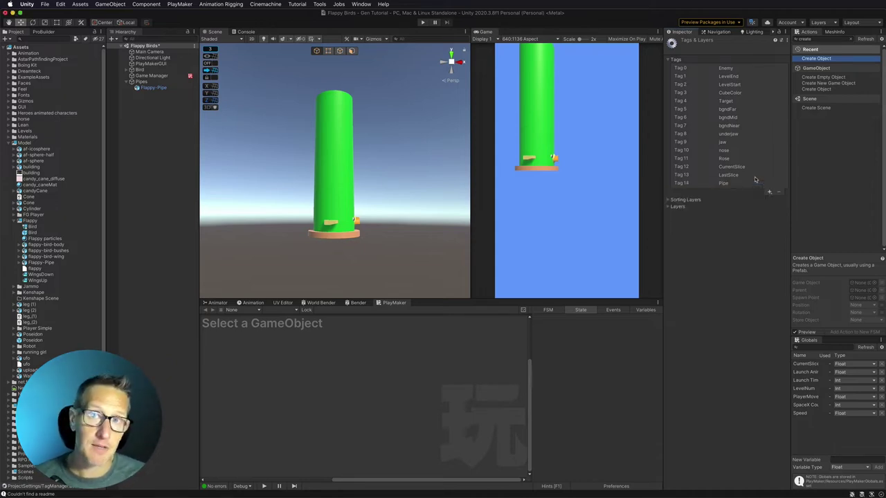
click(769, 192)
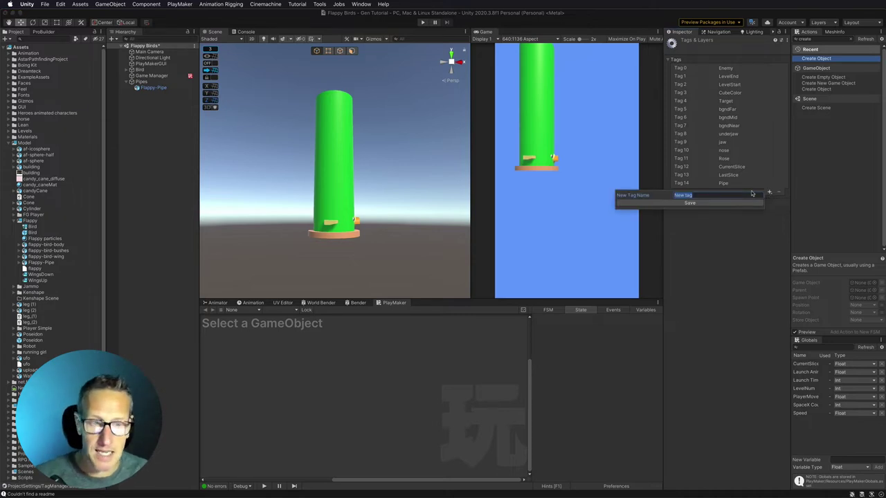
text(Pipe Score)
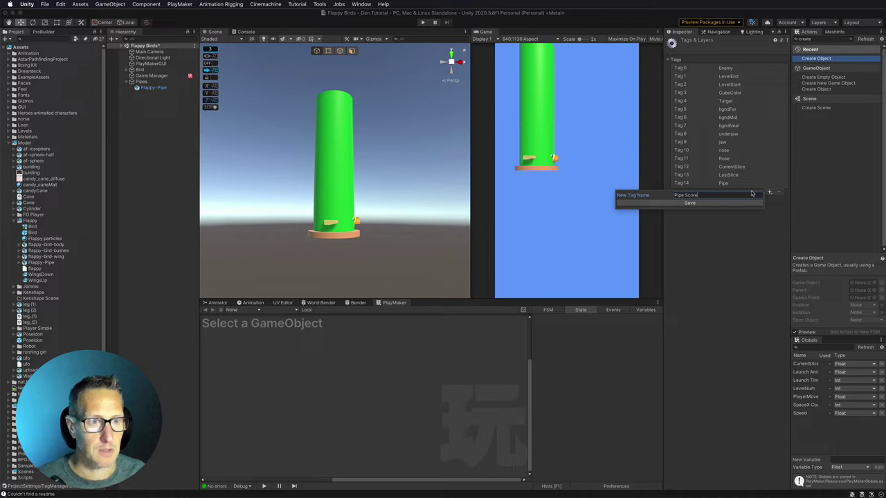
key(Return)
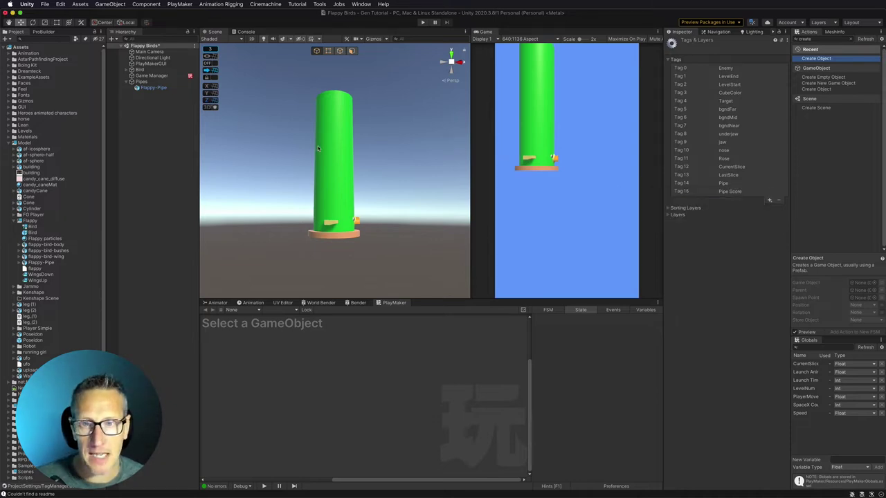
- Tag the Flappy-Pipe as Pipe and duplicate it
click(319, 148)
click(700, 52)
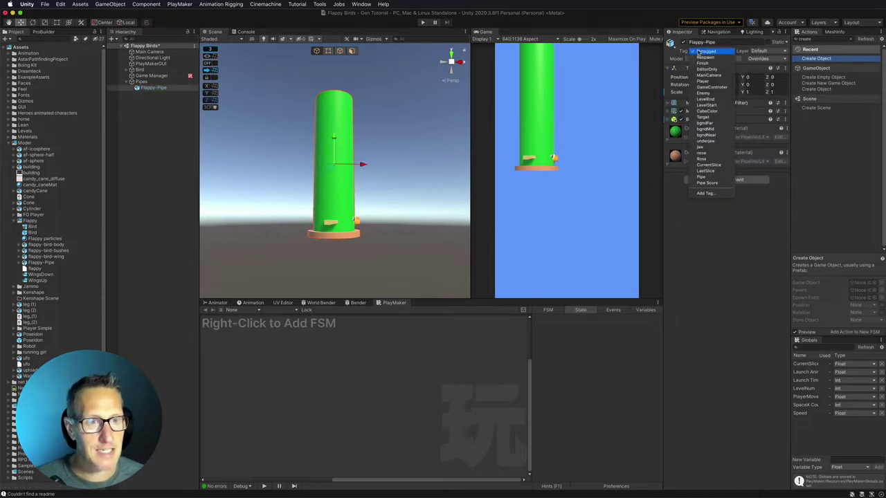
click(701, 178)
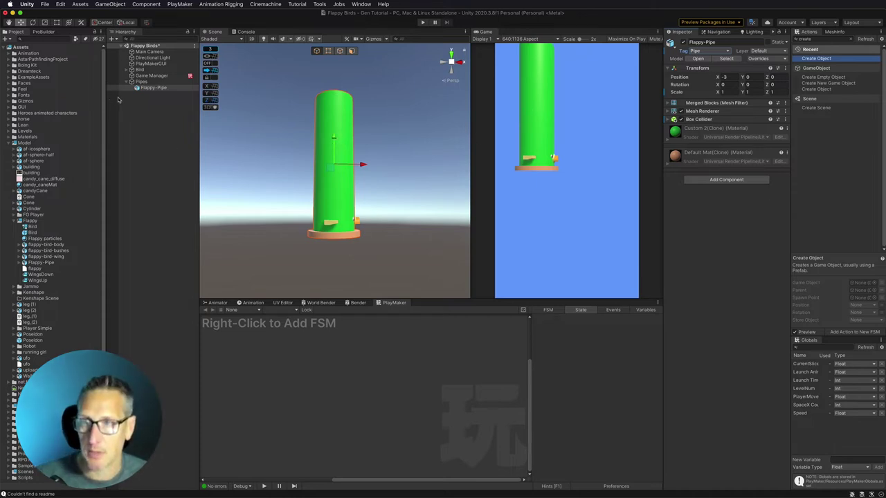
key(super+d)
- Rotate the copied pipe to X 180 and raise the original pipe
text(180)
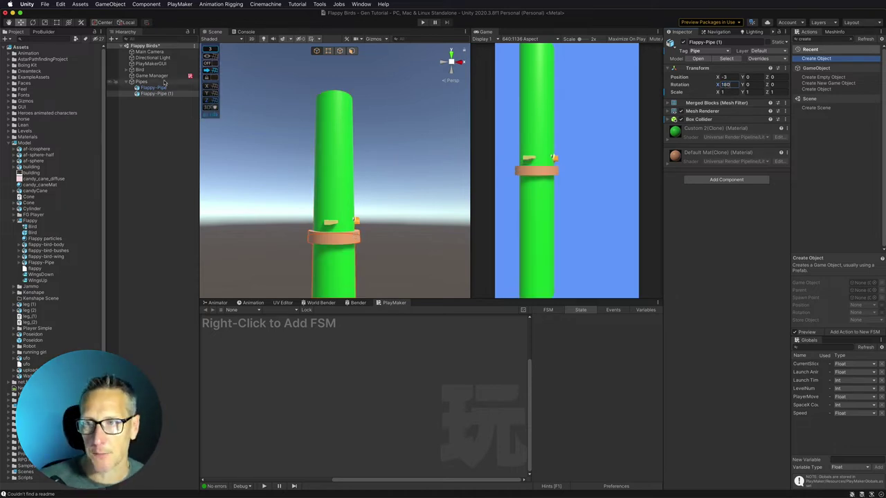
click(154, 88)
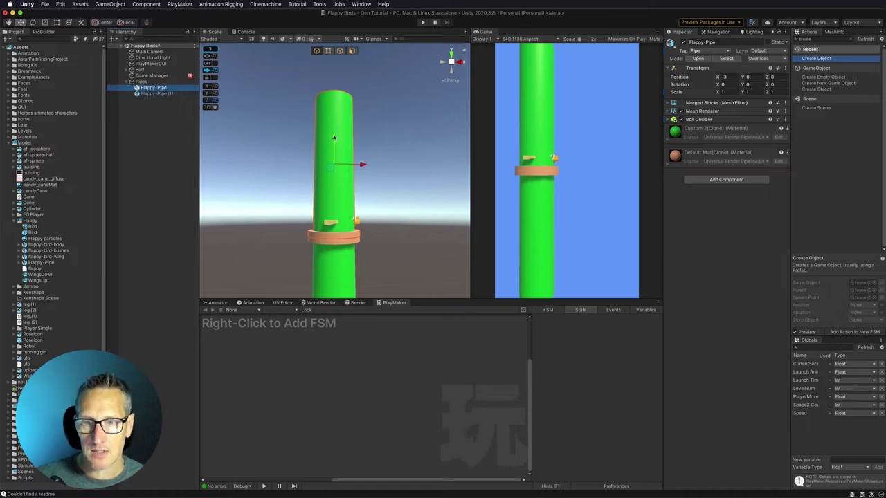
drag(332, 137, 337, 88)
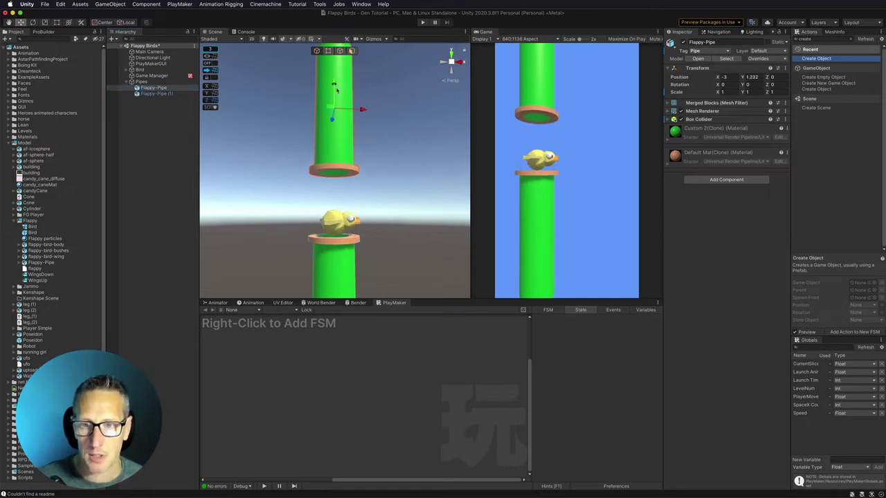
- Lower the flipped pipe to about Y -1.05 and raise the top pipe to about Y 1.48
click(334, 255)
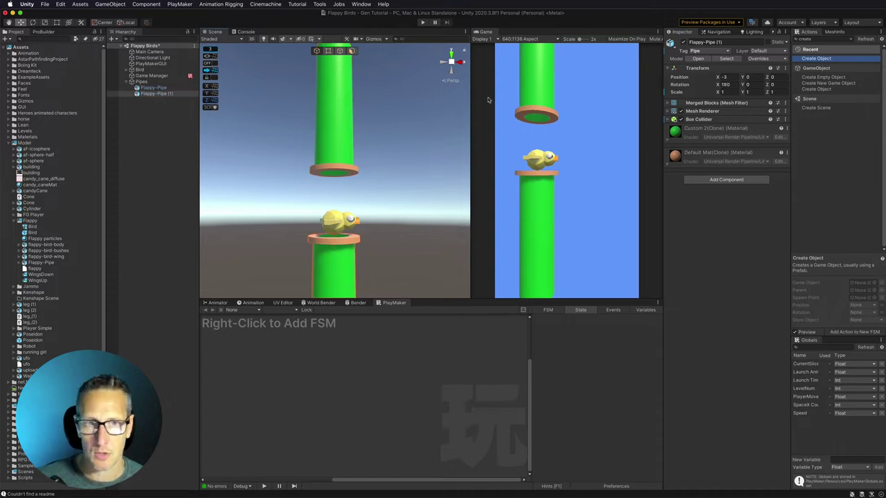
scroll(334, 189, down, 3)
drag(334, 279, 331, 309)
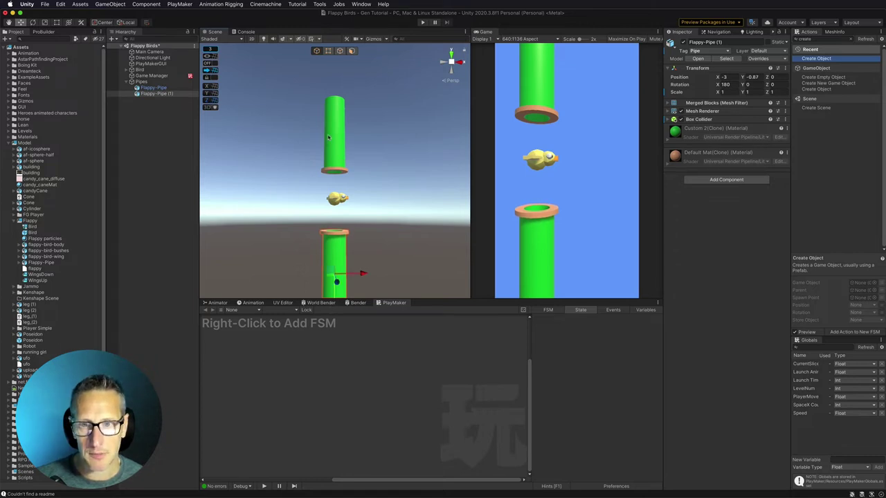
scroll(329, 291, down, 1)
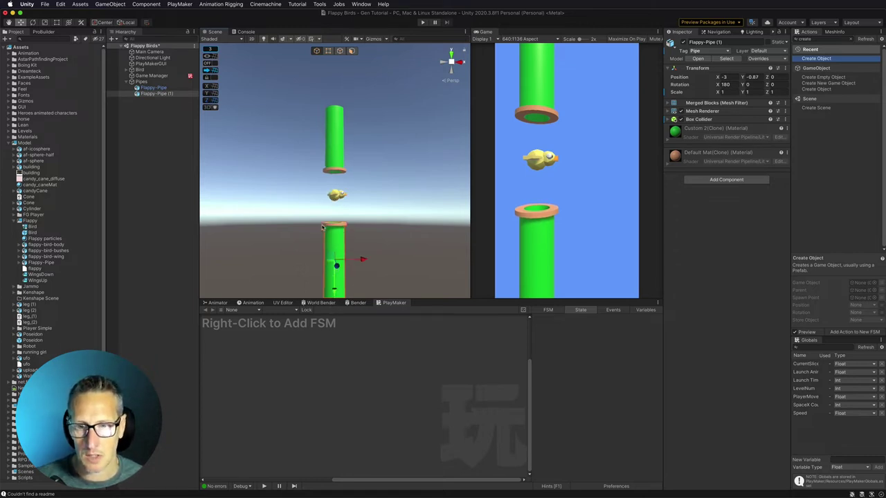
drag(333, 291, 333, 298)
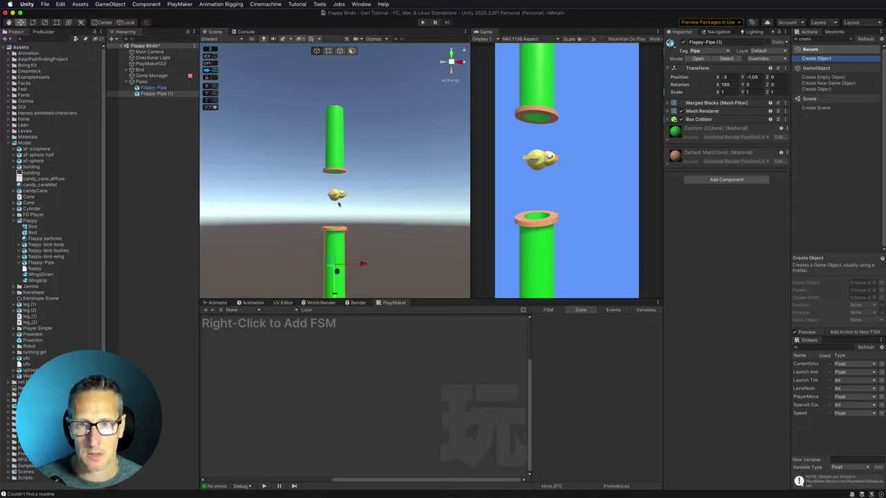
click(337, 167)
drag(334, 115, 335, 109)
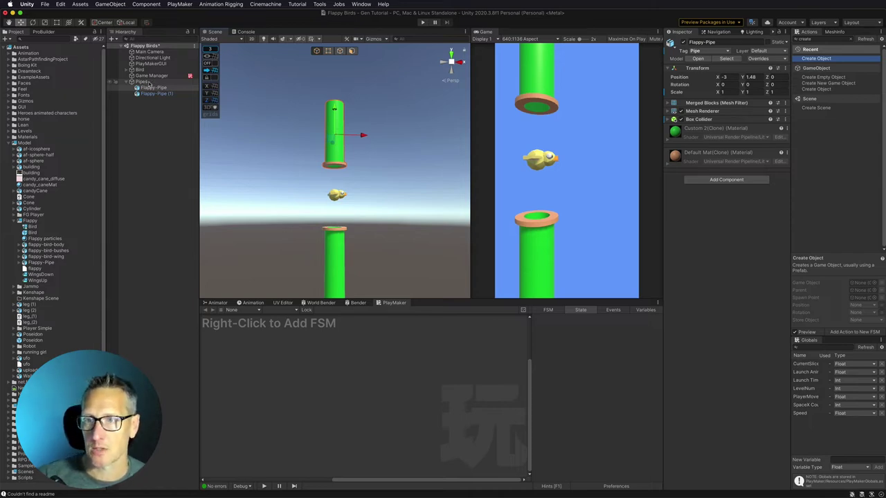
click(146, 82)
- Add a Cube as a child of Pipes and slide it between the pipes
right_click(147, 83)
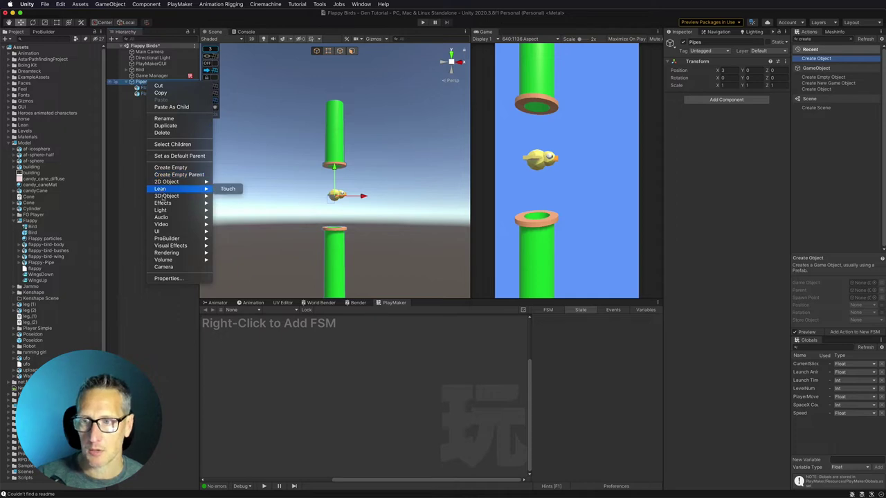
mouse_move(169, 195)
click(259, 199)
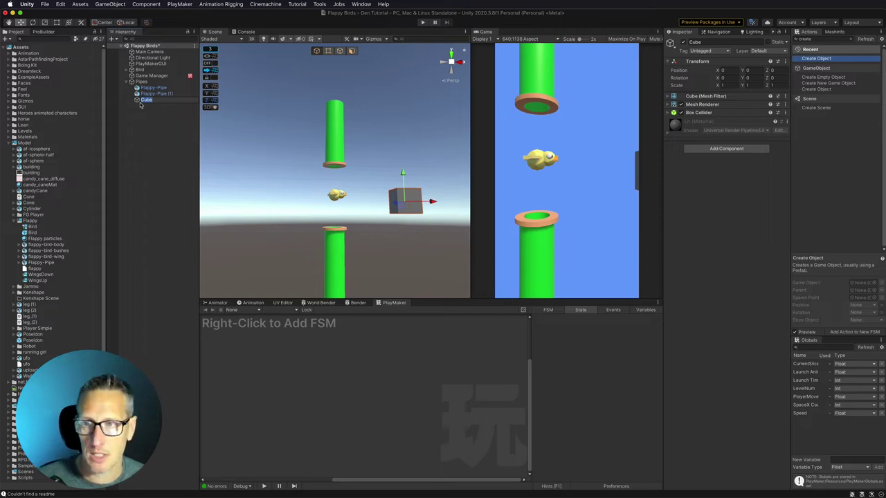
click(138, 108)
click(148, 102)
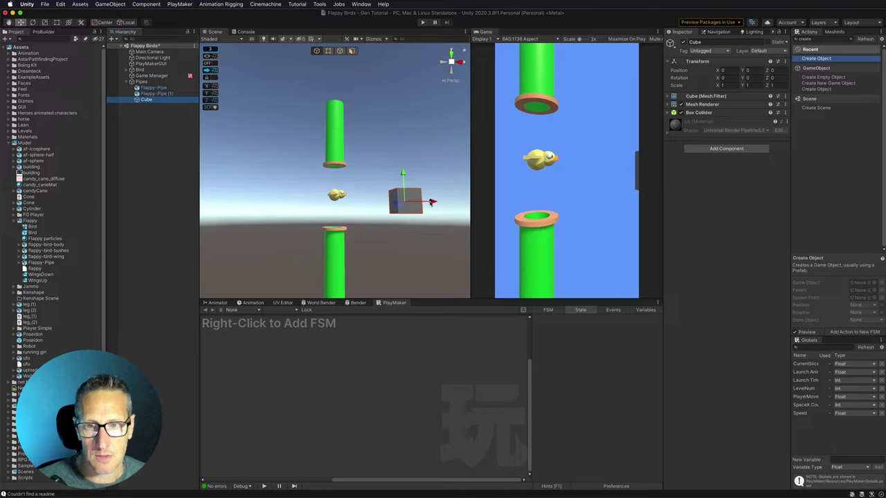
drag(431, 202, 363, 203)
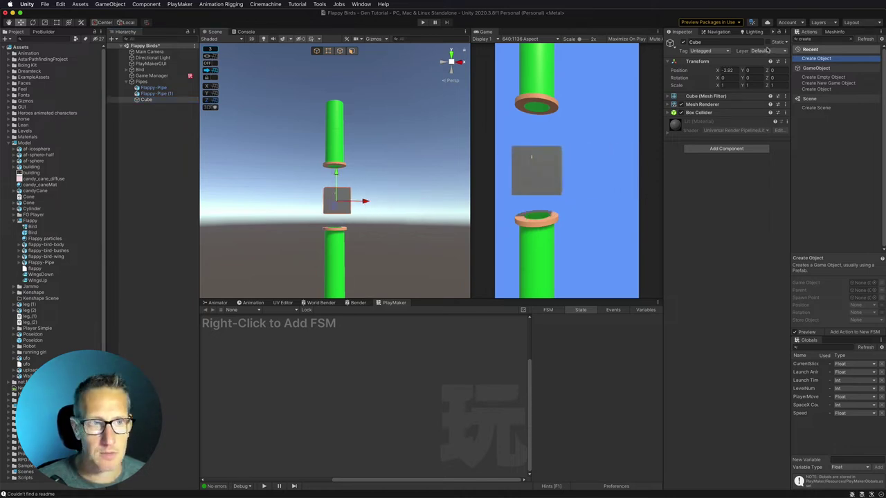
- Set Position X to 0 for the cube and both pipes
click(728, 71)
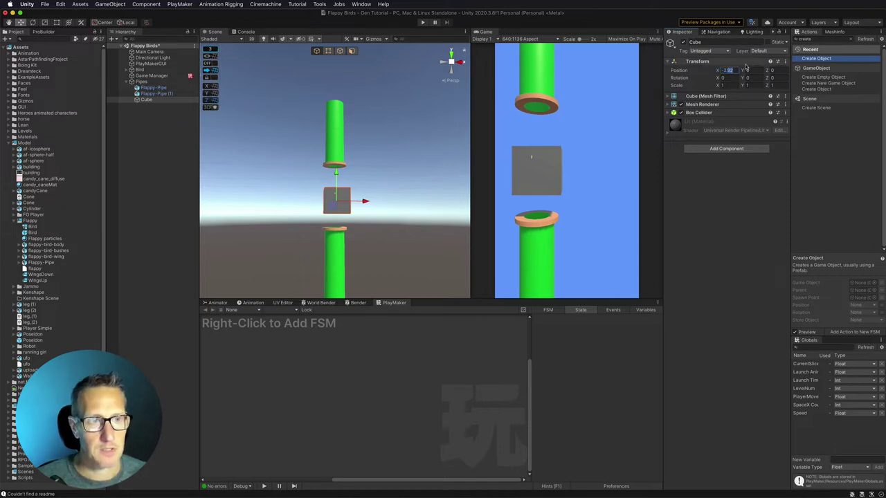
text(0)
key(Return)
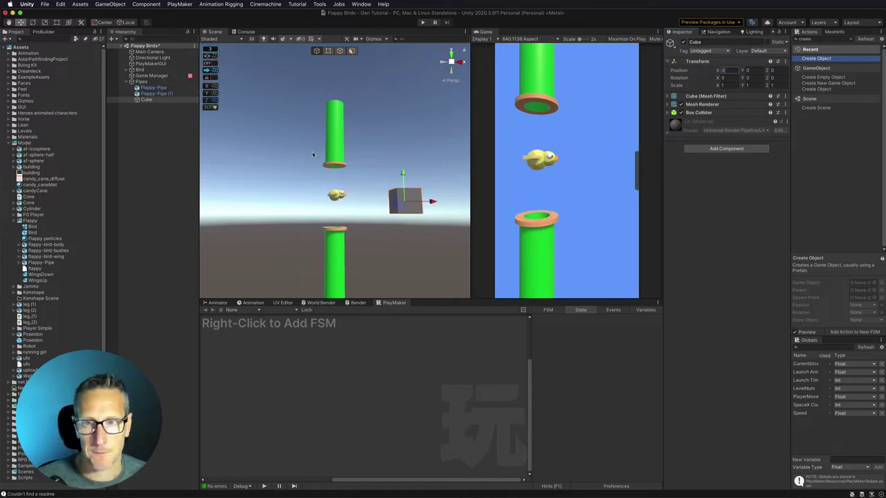
shift+click(153, 94)
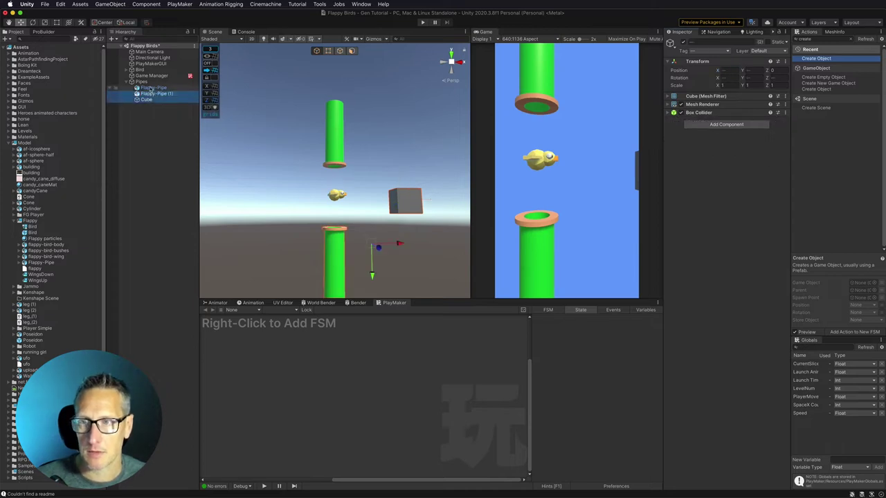
shift+click(150, 87)
click(727, 70)
text(0)
key(Return)
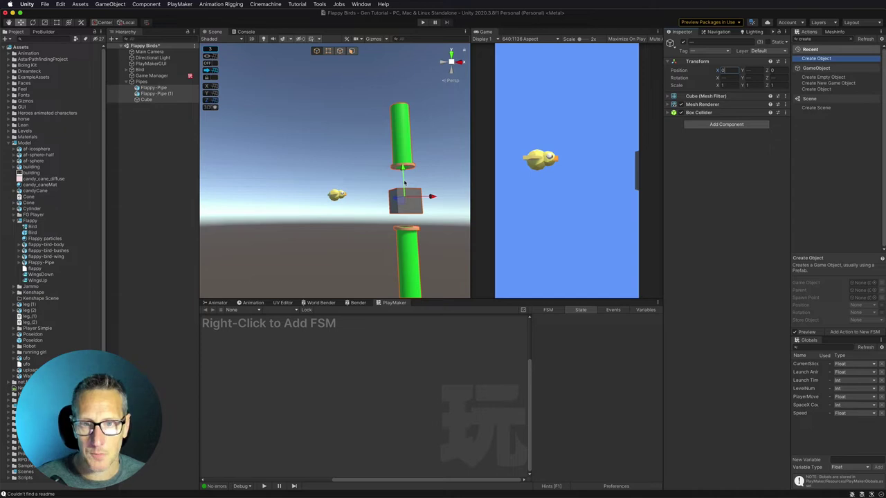
key(f)
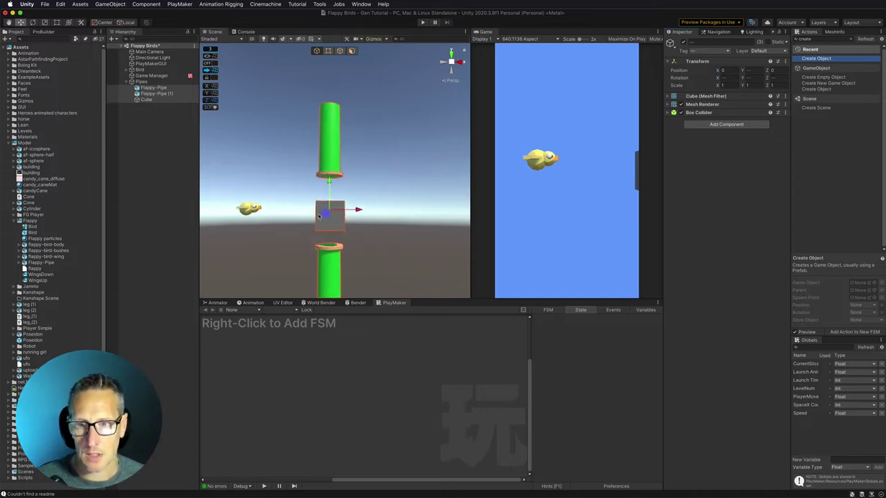
scroll(296, 259, up, 2)
- Stretch the cube with the Rect tool to span the gap between the pipes
click(322, 246)
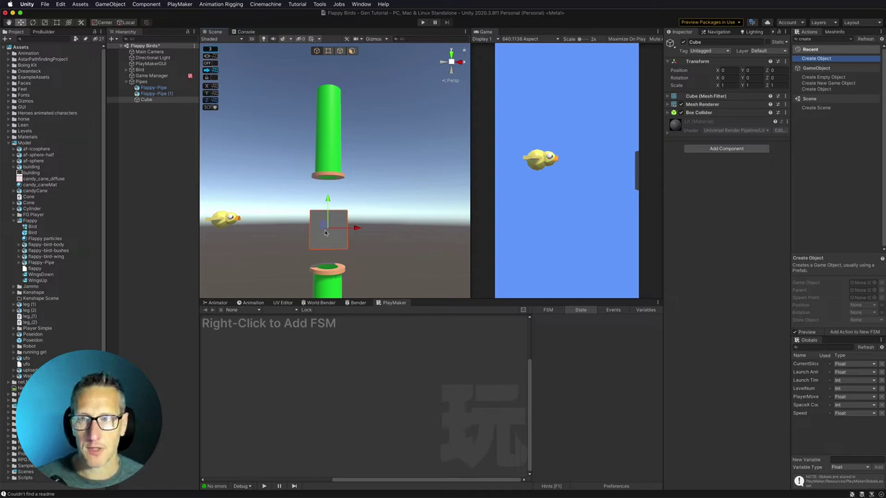
click(57, 22)
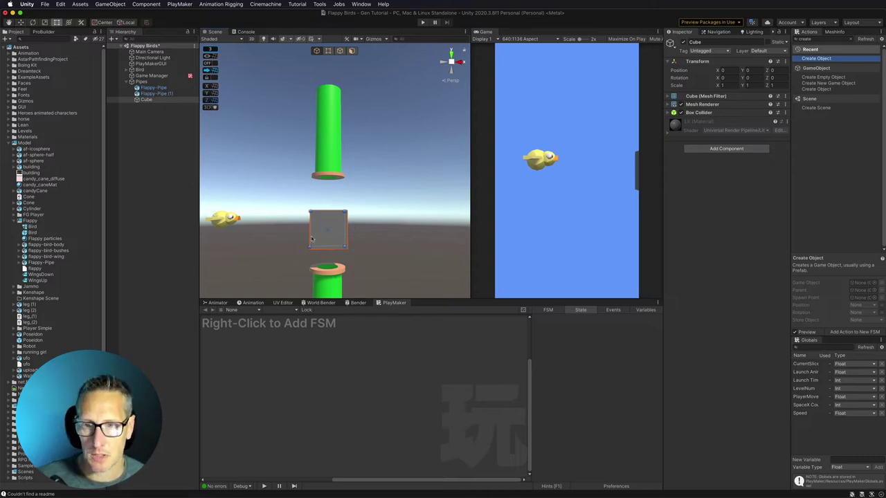
drag(327, 211, 323, 179)
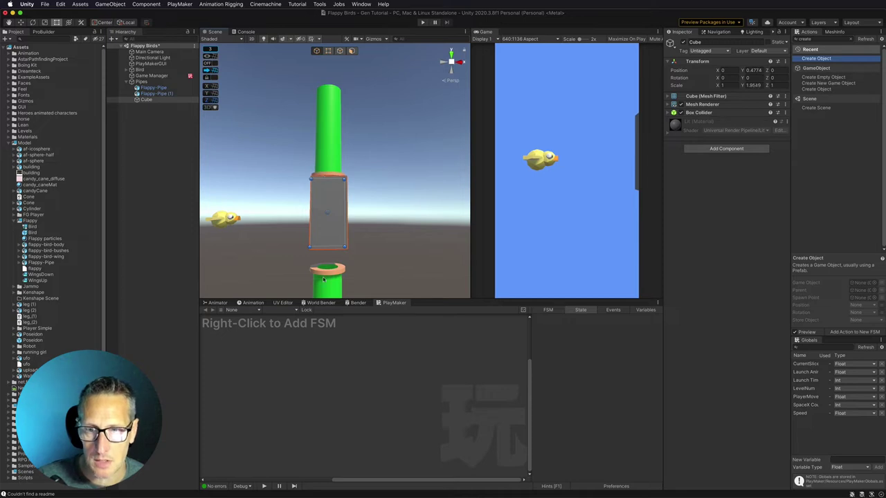
drag(326, 247, 326, 265)
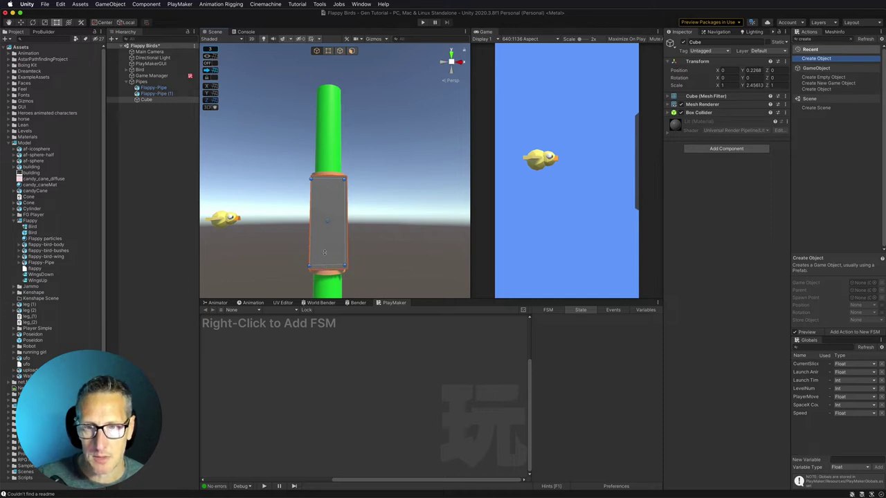
- Make the cube's Box Collider a trigger and rename the cube Pipe Score
click(669, 112)
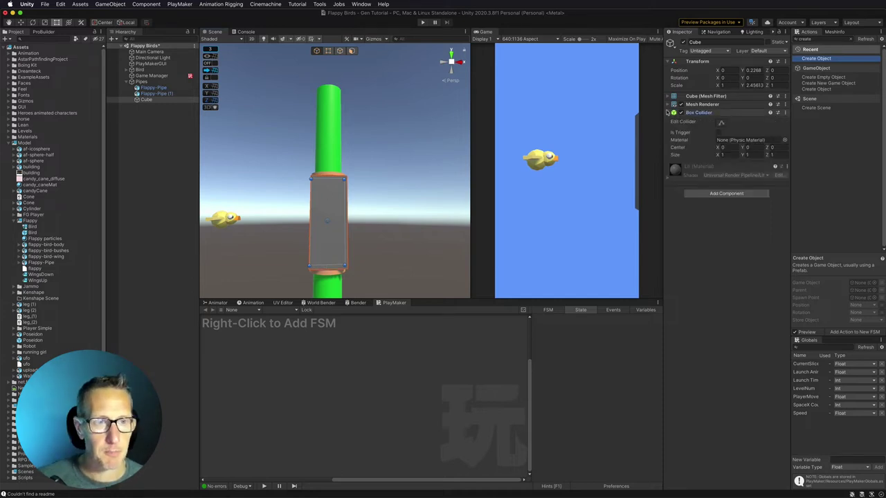
click(718, 132)
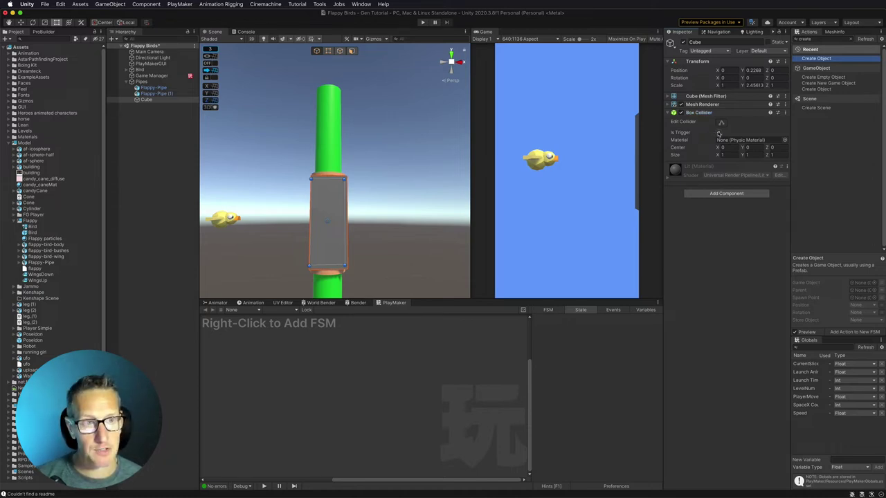
click(709, 44)
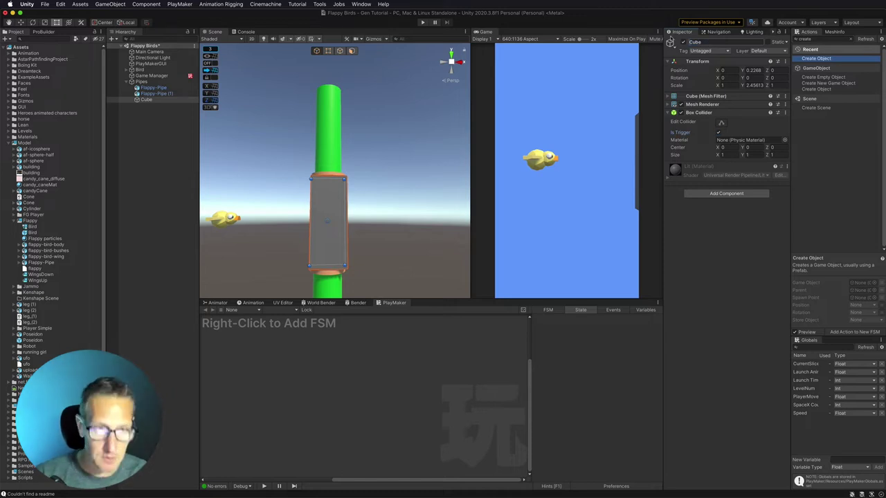
text(Pipe)
key(Delete)
key(Delete)
key(Delete)
key(Delete)
text(Score)
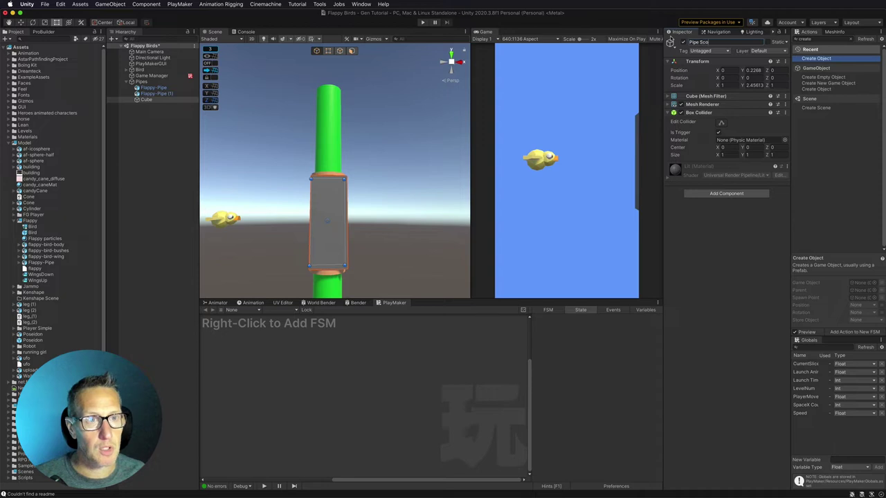
key(Return)
- Tag the object as Pipe Score
click(704, 51)
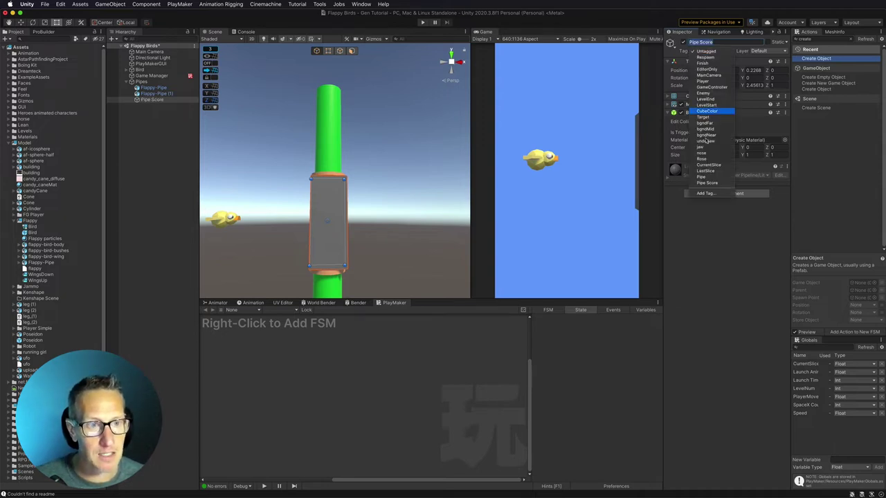
click(707, 183)
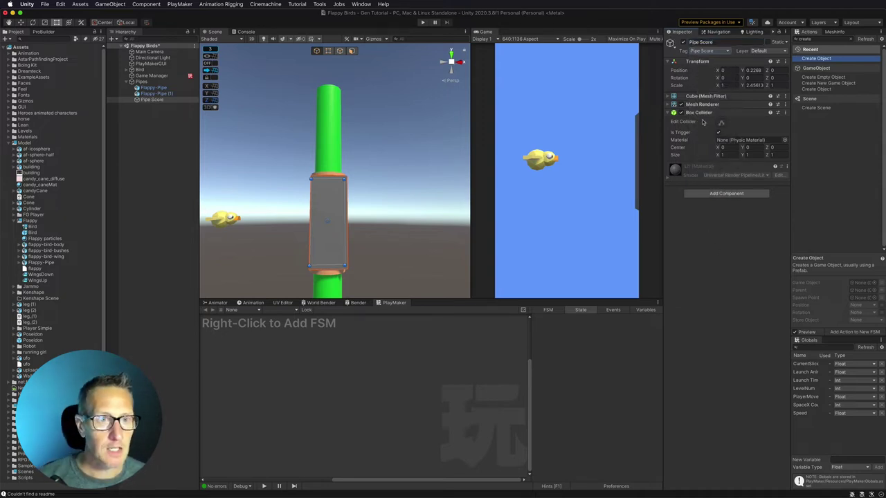
click(670, 112)
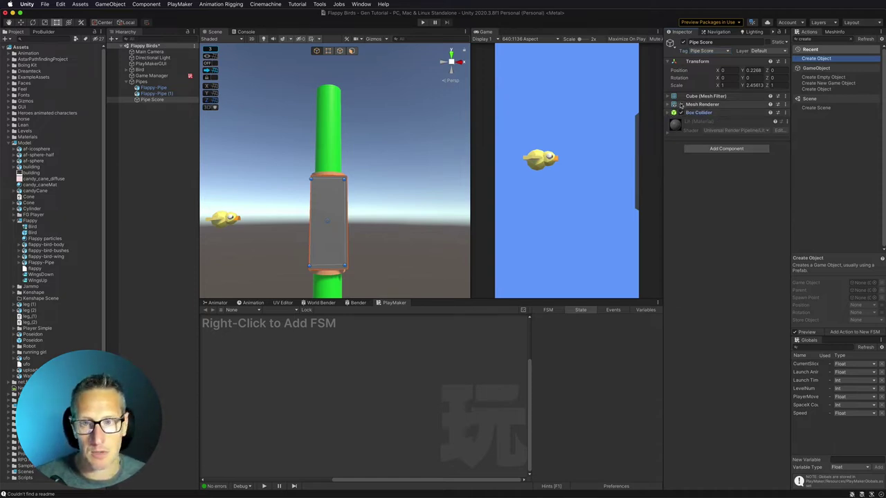
- Disable Pipe Score's Mesh Renderer, then select the Pipes parent
click(682, 105)
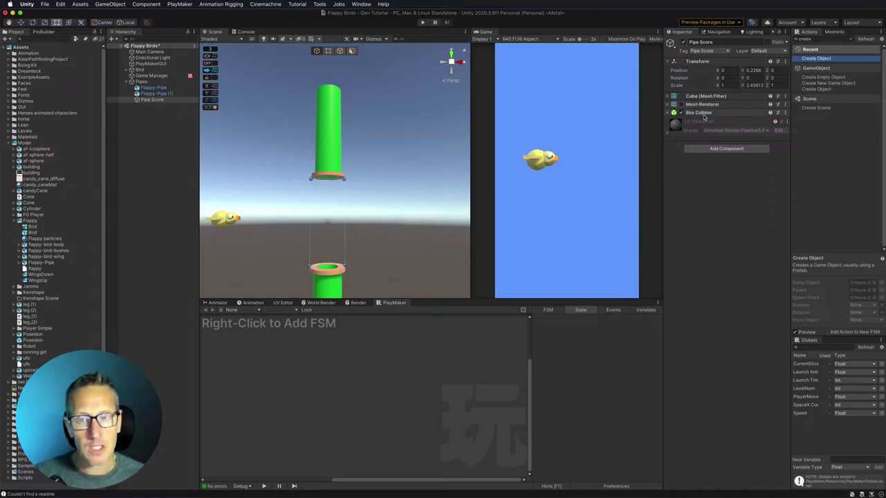
click(148, 82)
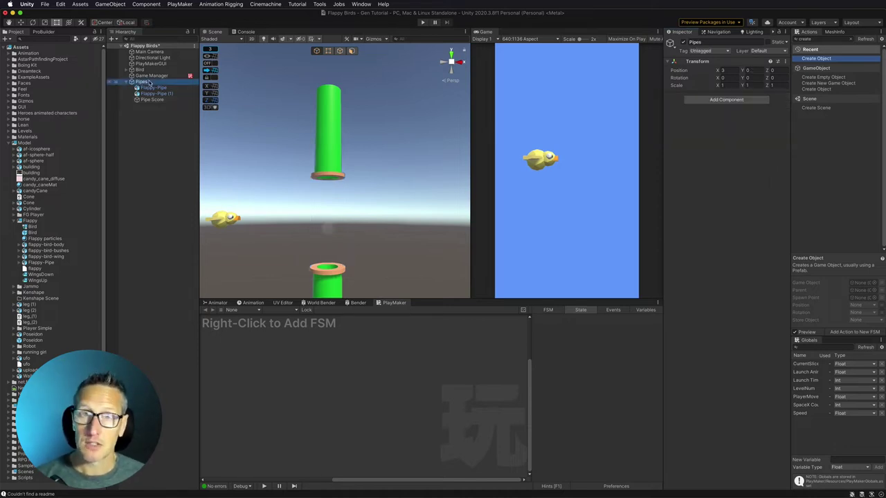